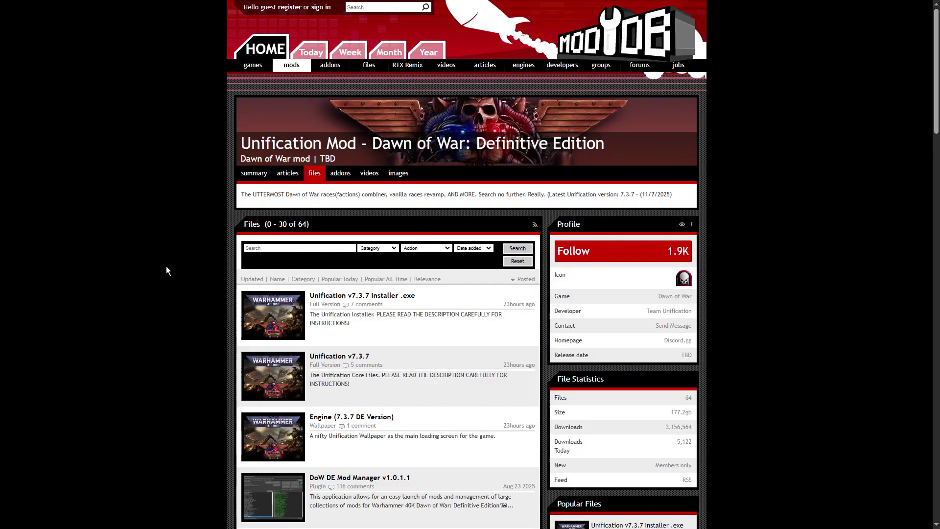
Scroll through the 64 Unification files on ModDB, then return to the DE downloads folder.
{"action": "scroll", "coordinate": [146, 274], "scroll_direction": "down", "scroll_amount": 2}
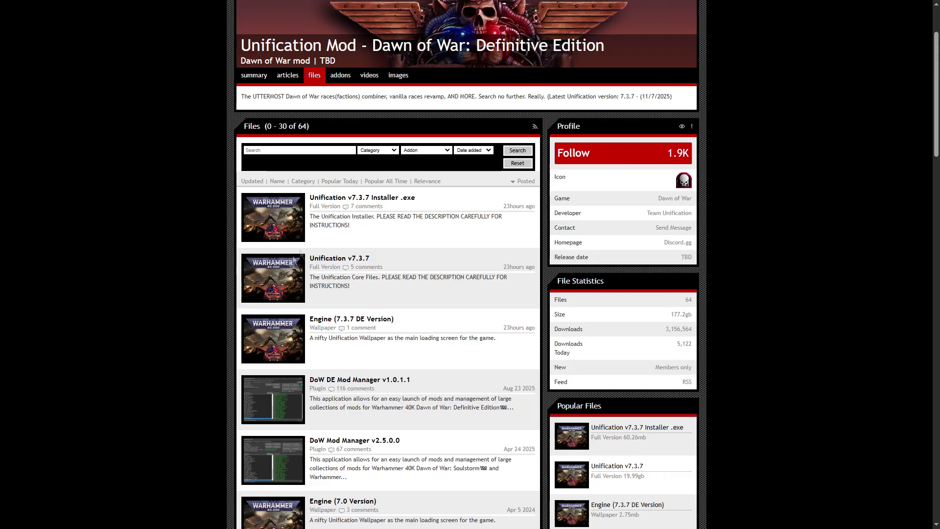
{"action": "scroll", "coordinate": [318, 245], "scroll_direction": "down", "scroll_amount": 2}
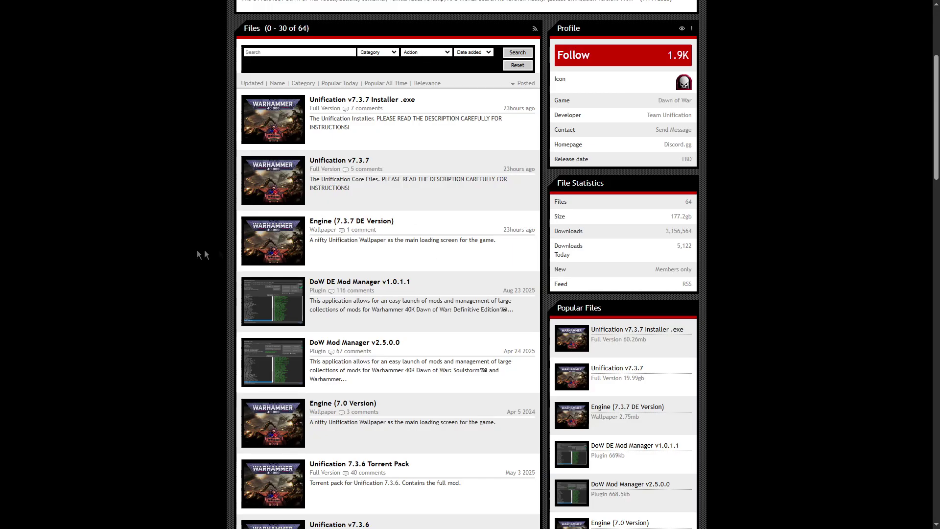
{"action": "scroll", "coordinate": [407, 252], "scroll_direction": "up", "scroll_amount": 2}
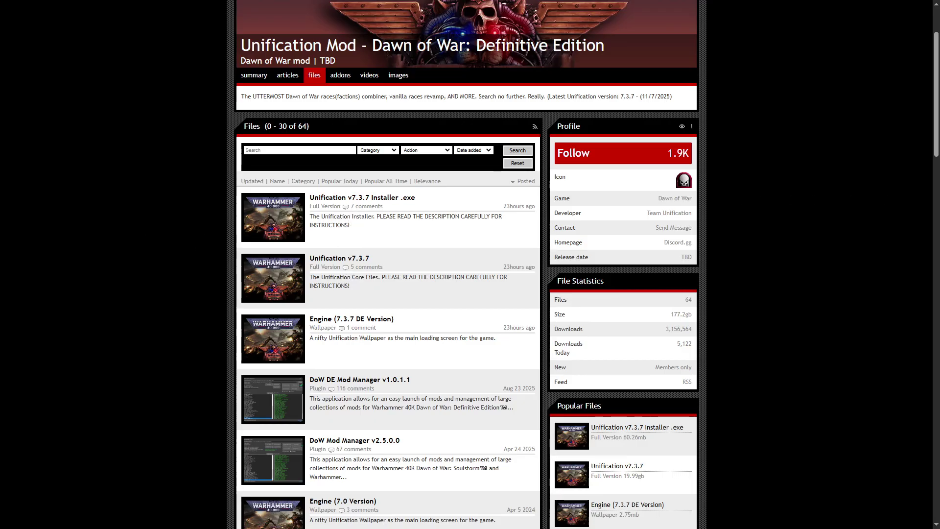
{"action": "key", "text": "alt+Tab"}
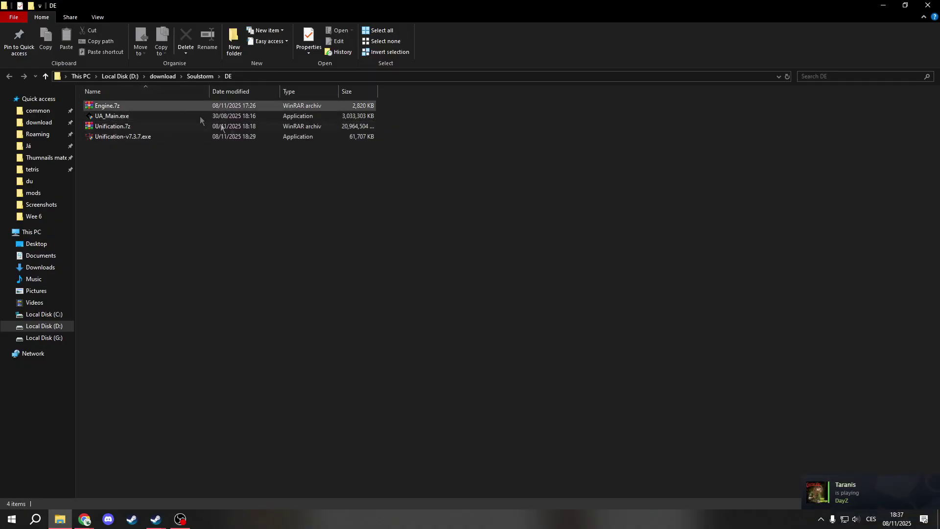
Collapse the Quick access and This PC folder trees and select UA_Main.exe.
{"action": "left_click", "coordinate": [5, 98]}
{"action": "left_click", "coordinate": [5, 114]}
{"action": "left_click", "coordinate": [124, 115]}
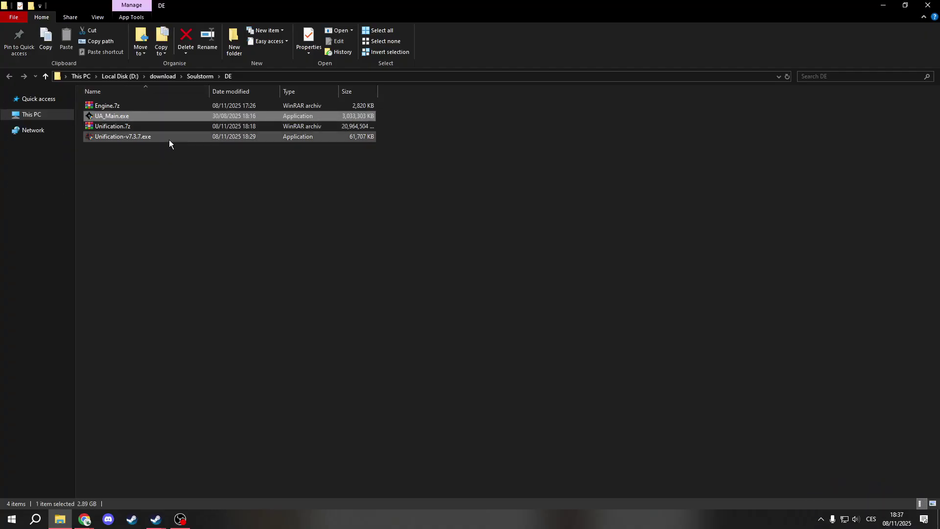
Run Unification-v7.3.7.exe past the SmartScreen and UAC prompts, and toggle the installer's background music.
{"action": "double_click", "coordinate": [169, 139]}
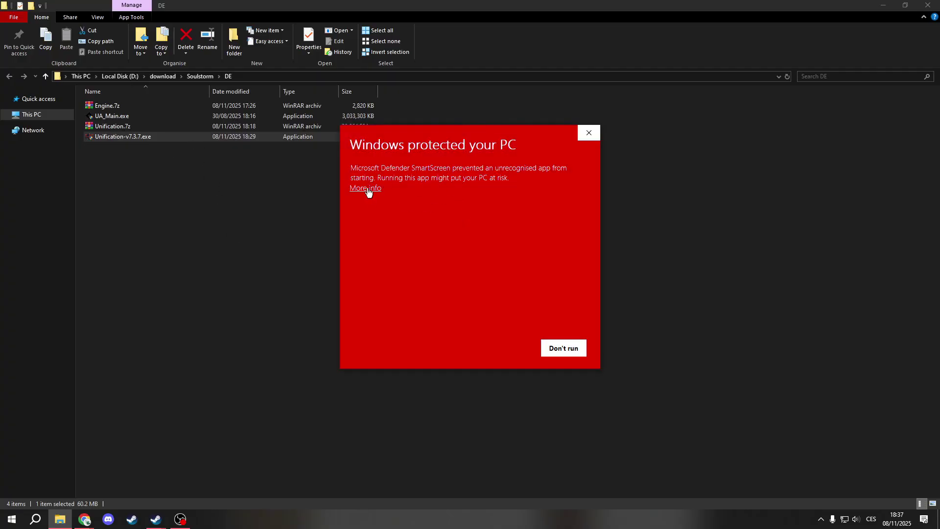
{"action": "left_click", "coordinate": [368, 192]}
{"action": "left_click", "coordinate": [505, 348]}
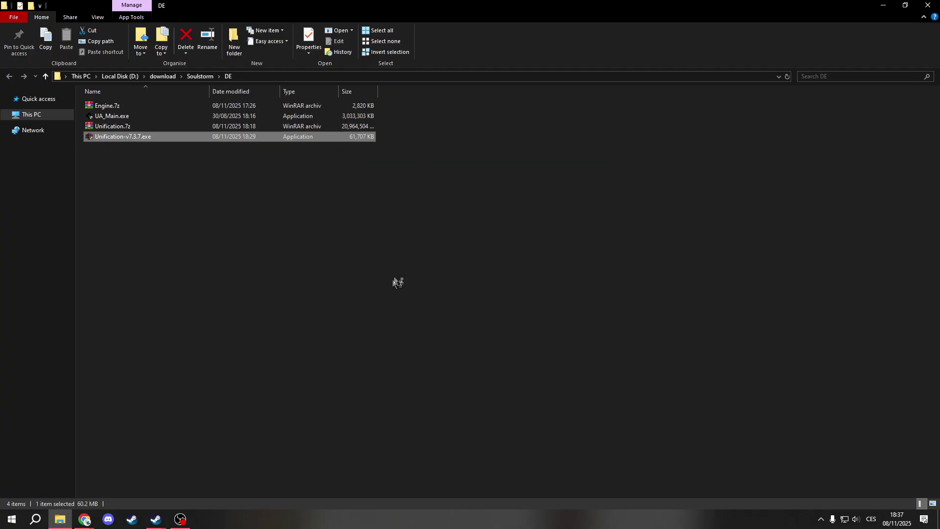
{"action": "left_click", "coordinate": [420, 362]}
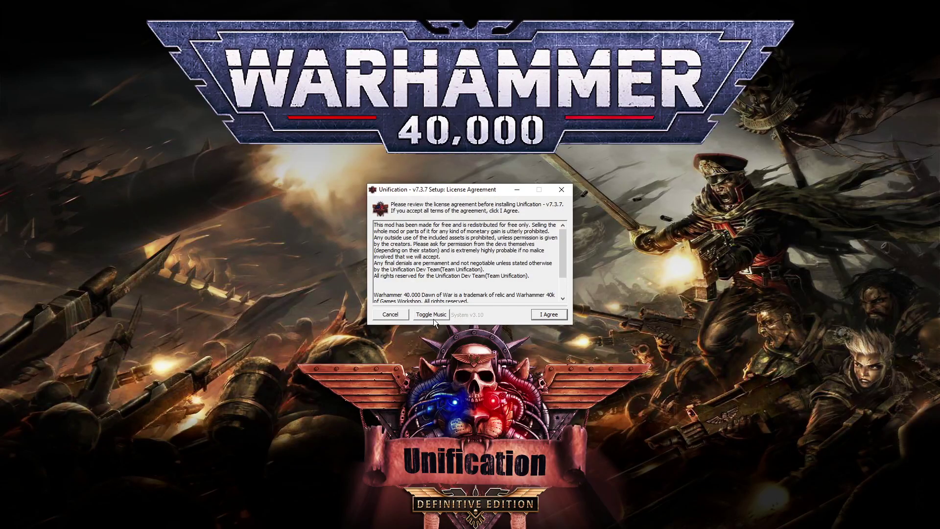
{"action": "left_click", "coordinate": [432, 315]}
Accept the license, keep the Dawn of War folder, install both components, show details, and close setup.
{"action": "left_click", "coordinate": [556, 319]}
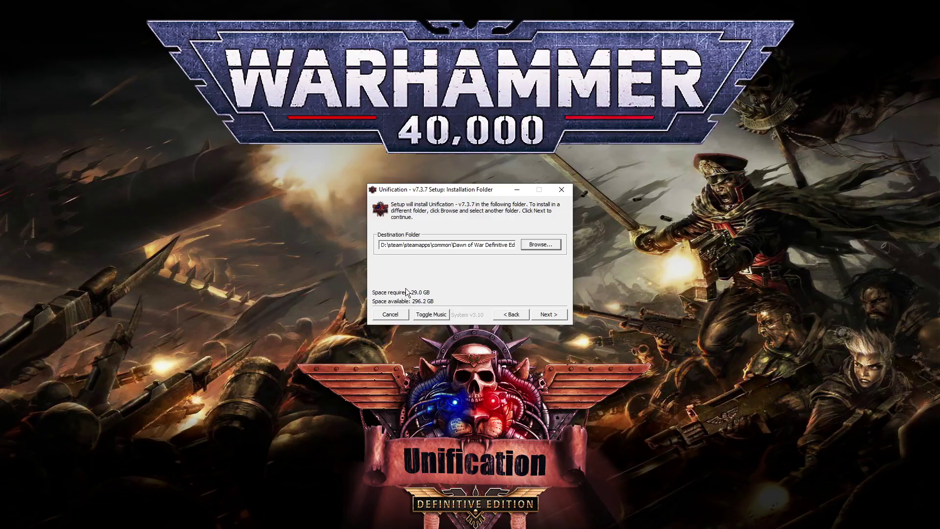
{"action": "left_click", "coordinate": [551, 314]}
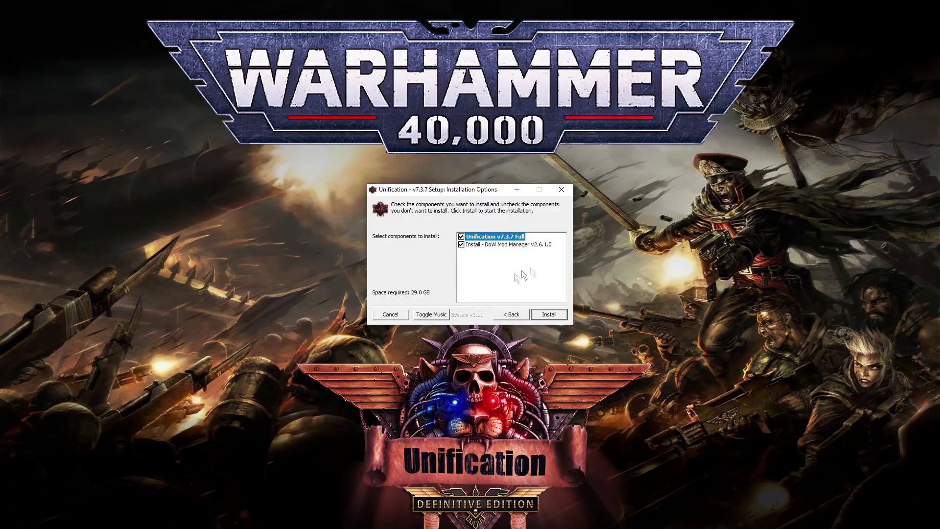
{"action": "left_click", "coordinate": [559, 316]}
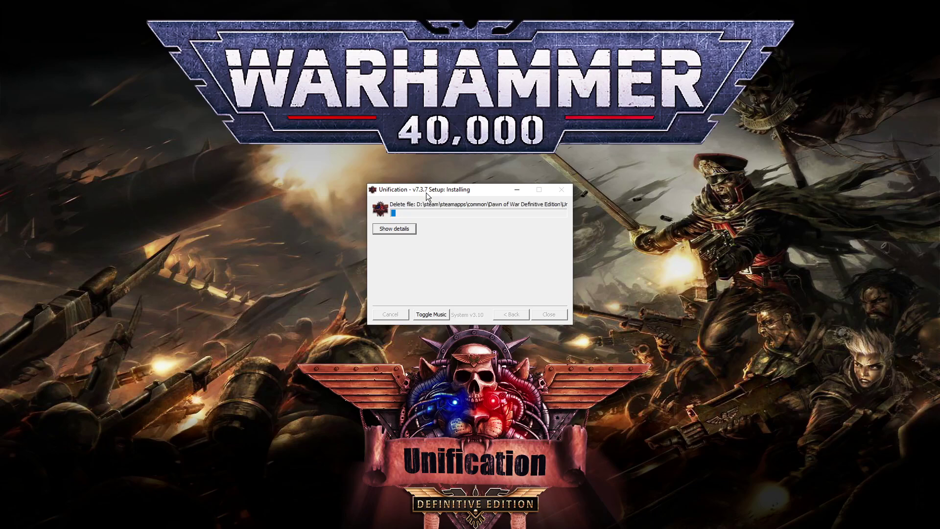
{"action": "left_click", "coordinate": [397, 232]}
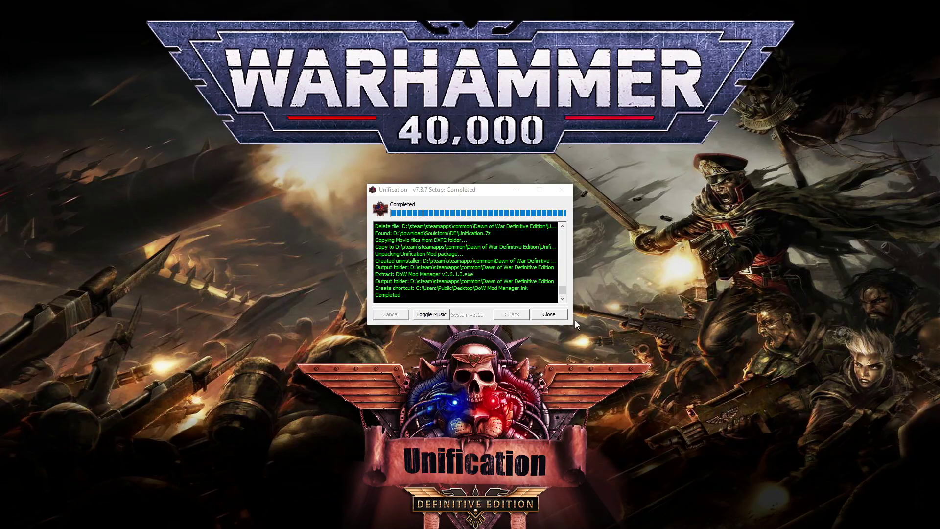
{"action": "left_click", "coordinate": [548, 314]}
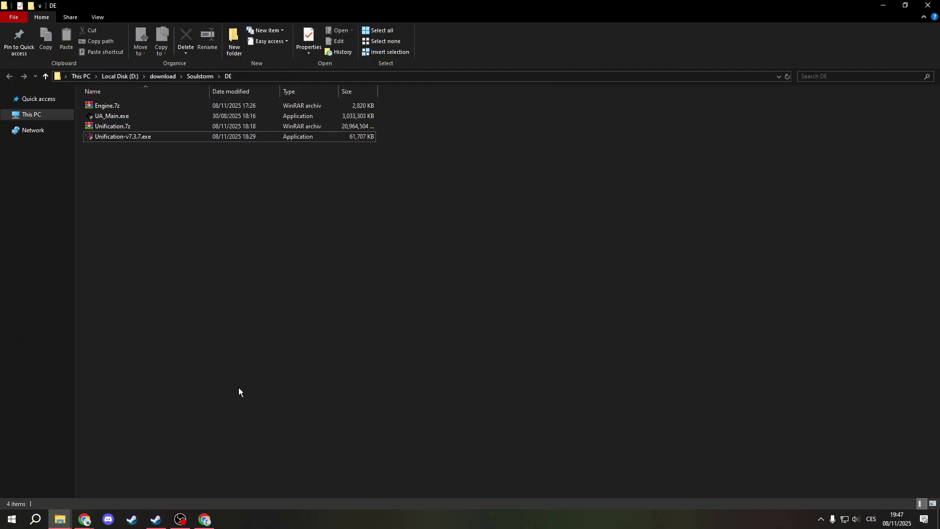
Paste Engine.7z into the Dawn of War Definitive Edition folder.
{"action": "left_click", "coordinate": [155, 105]}
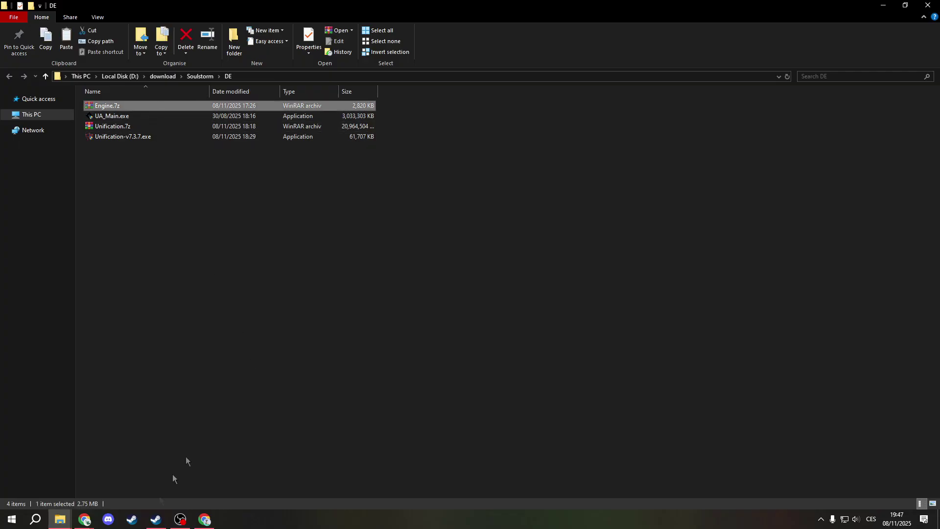
{"action": "mouse_move", "coordinate": [60, 518]}
{"action": "left_click", "coordinate": [128, 473]}
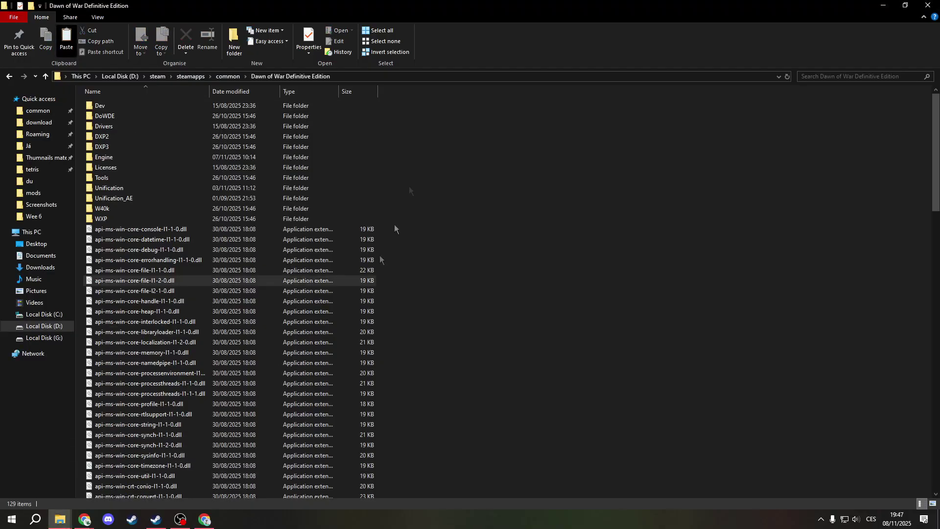
{"action": "key", "text": "ctrl+v"}
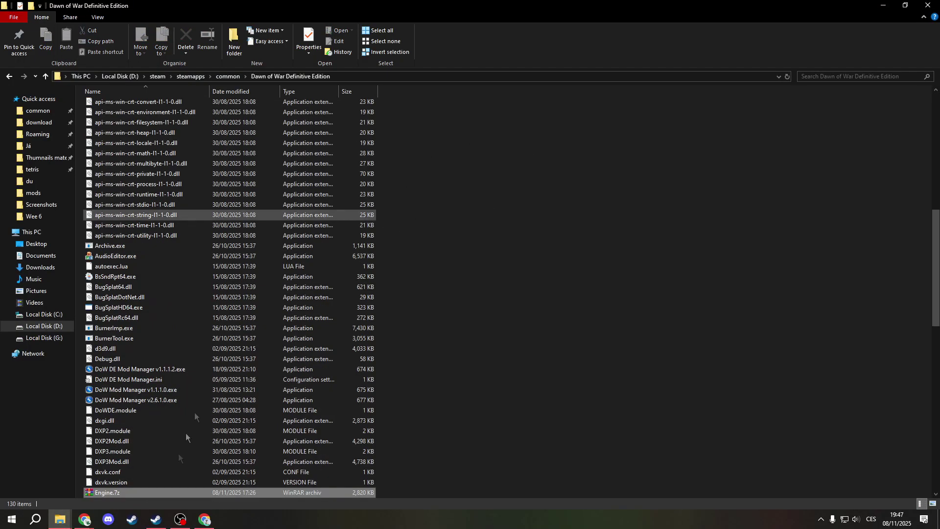
Extract Engine.7z here, replacing existing files, delete the archive, and launch DoW Mod Manager v2.6.1.0.
{"action": "right_click", "coordinate": [154, 492]}
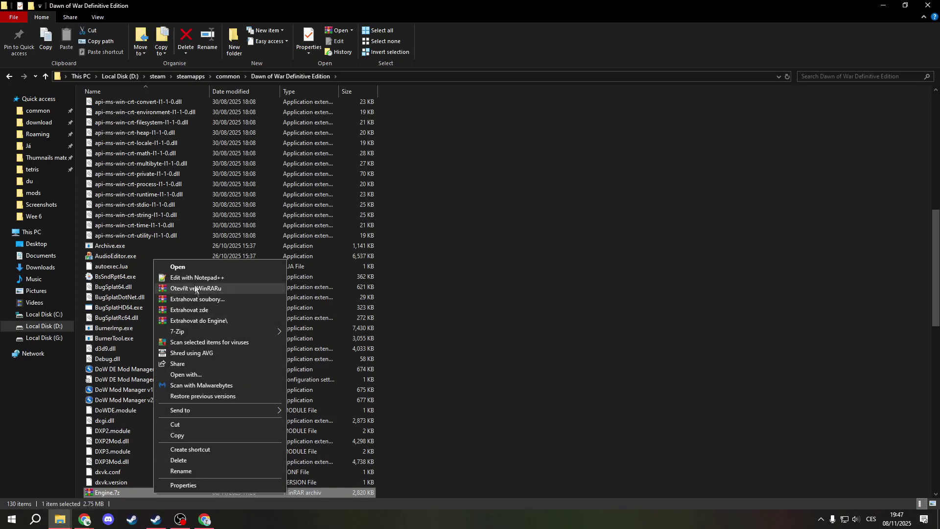
{"action": "left_click", "coordinate": [231, 310]}
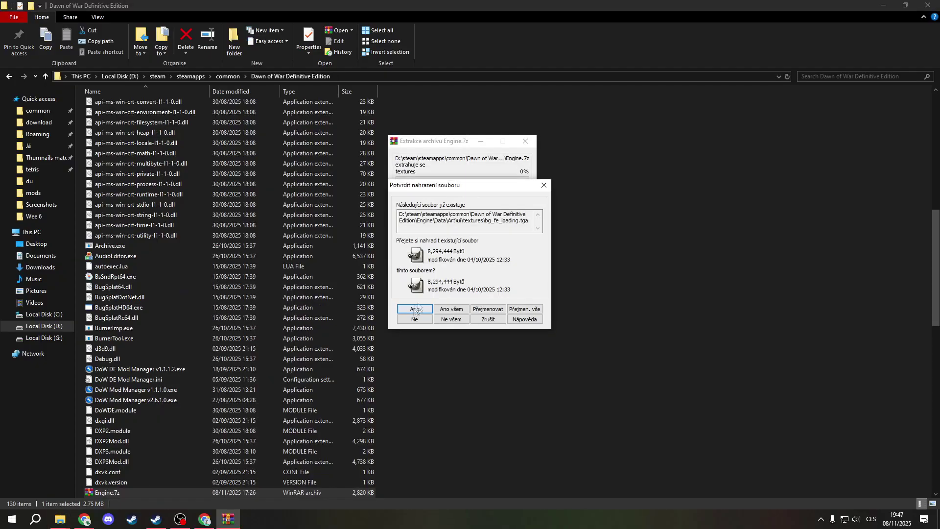
{"action": "left_click", "coordinate": [419, 310]}
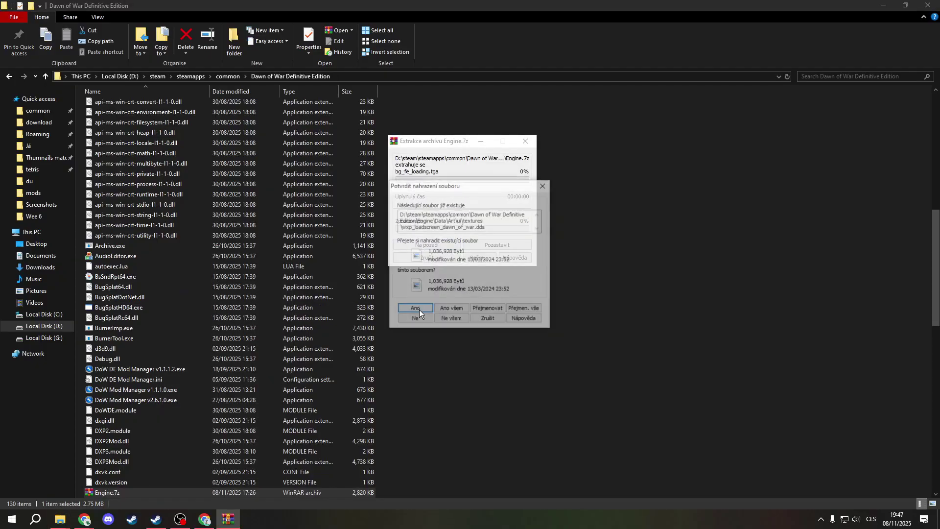
{"action": "left_click", "coordinate": [451, 309]}
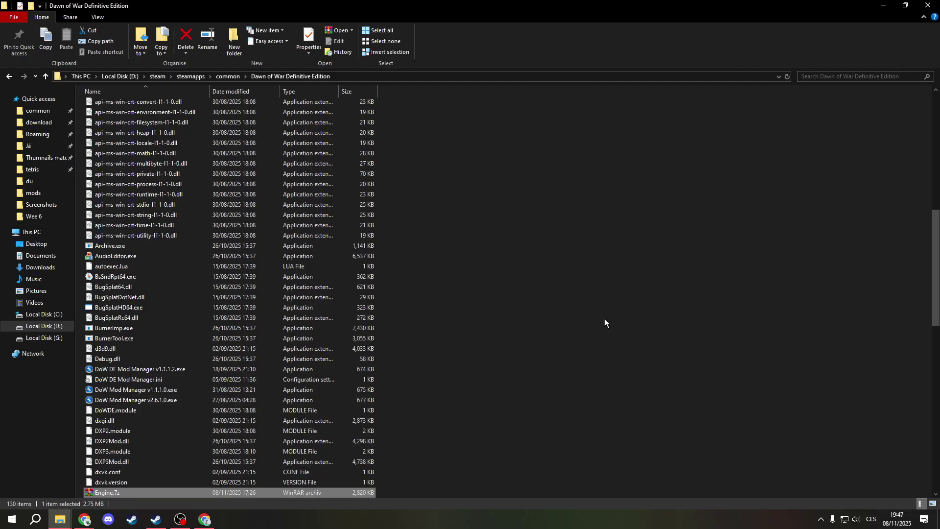
{"action": "key", "text": "Delete"}
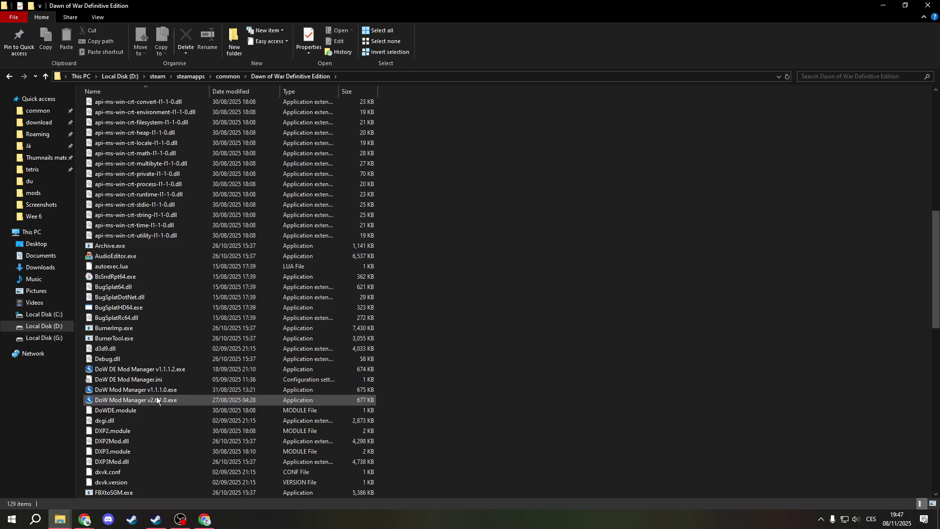
{"action": "mouse_move", "coordinate": [174, 400]}
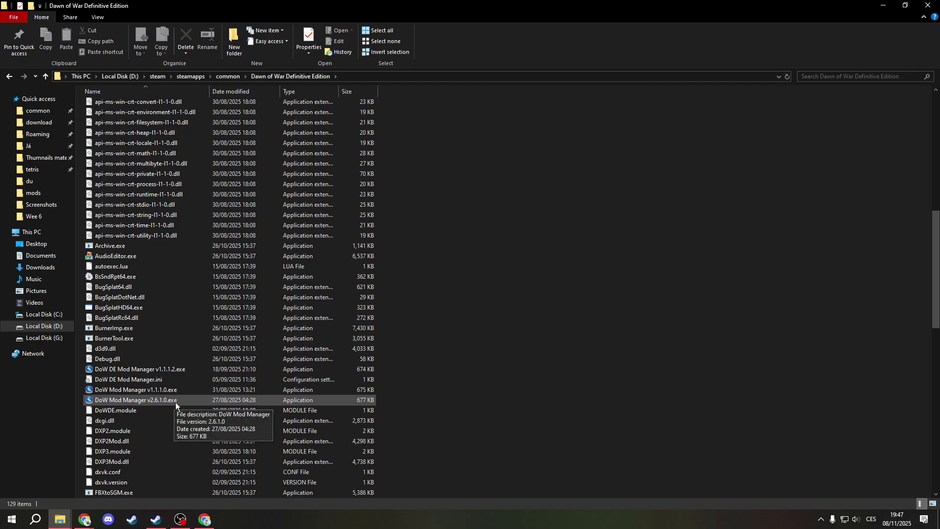
{"action": "double_click", "coordinate": [175, 401]}
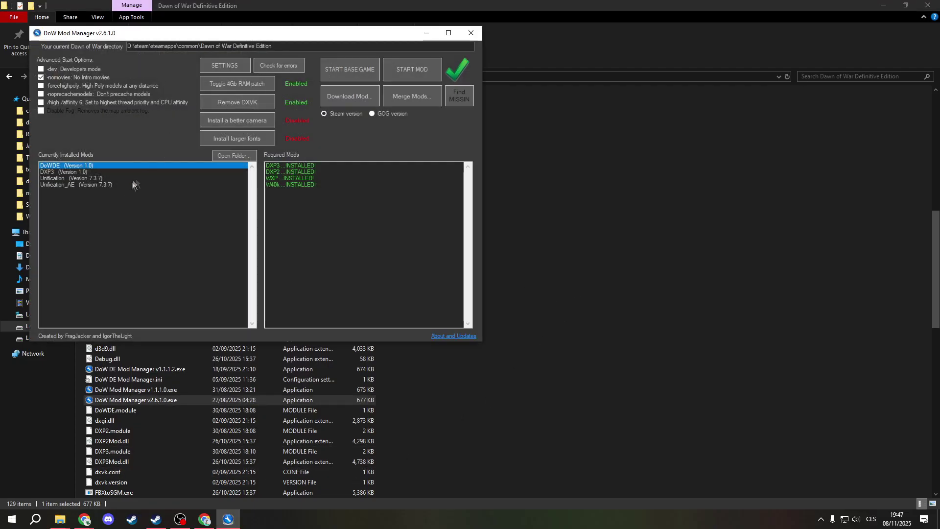
Browse the Unification, Unification_AE, DXP3 and DoWDE mods and their required mods.
{"action": "left_click", "coordinate": [95, 177]}
{"action": "left_click", "coordinate": [95, 186]}
{"action": "left_click", "coordinate": [104, 171]}
{"action": "left_click", "coordinate": [104, 178]}
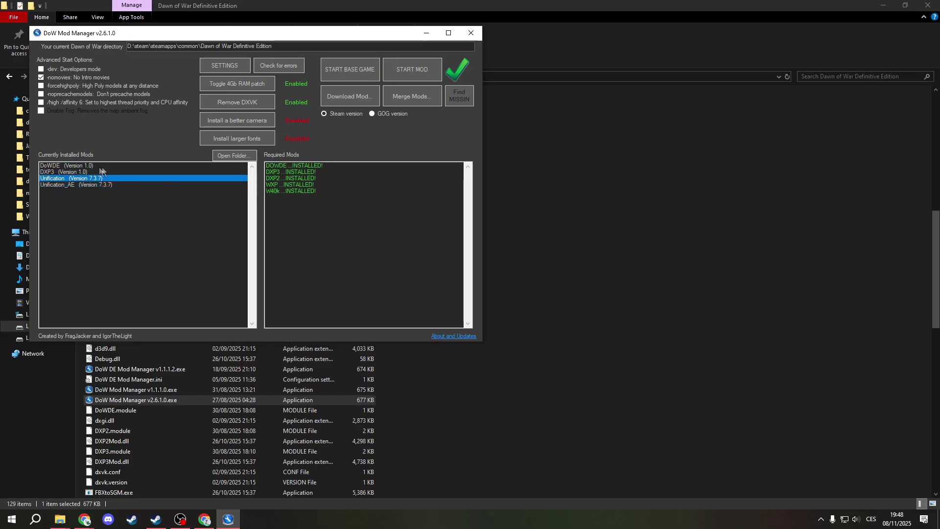
{"action": "left_click", "coordinate": [78, 166]}
{"action": "left_click", "coordinate": [87, 185]}
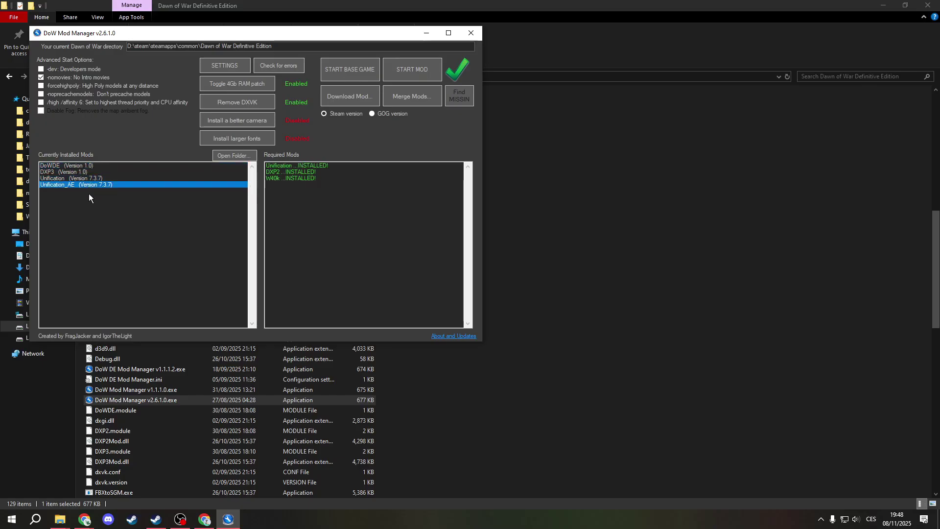
{"action": "left_click", "coordinate": [77, 171]}
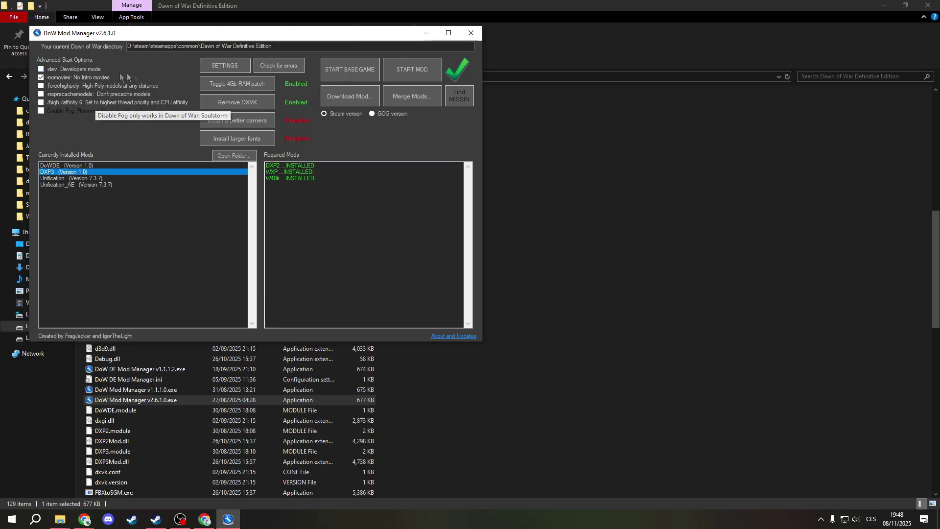
Enable -forcehighpoly and select Unification (Version 7.3.7) as the mod to launch.
{"action": "left_click", "coordinate": [88, 88]}
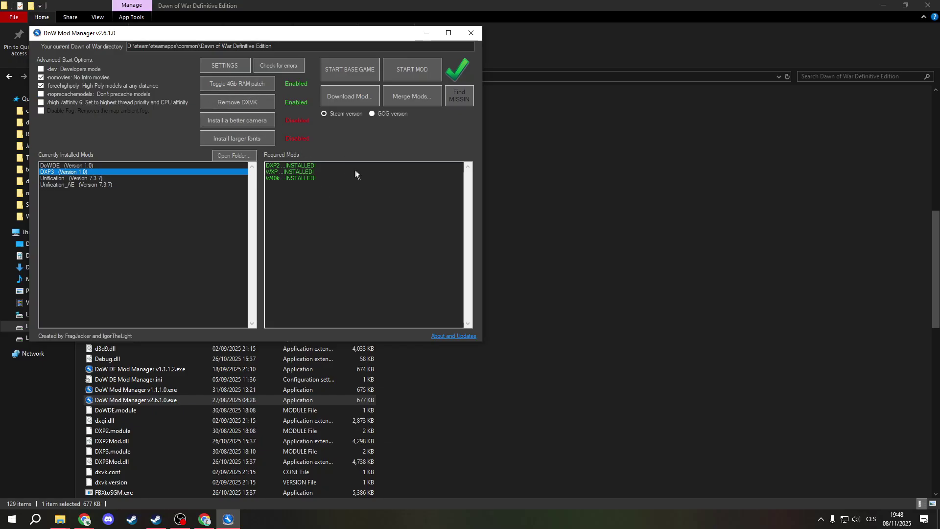
{"action": "left_click", "coordinate": [104, 178]}
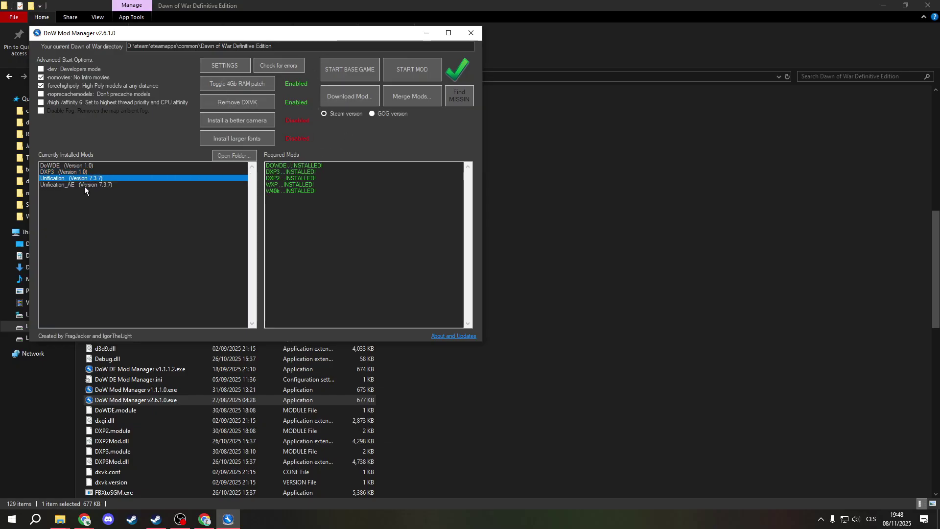
{"action": "left_click", "coordinate": [83, 185]}
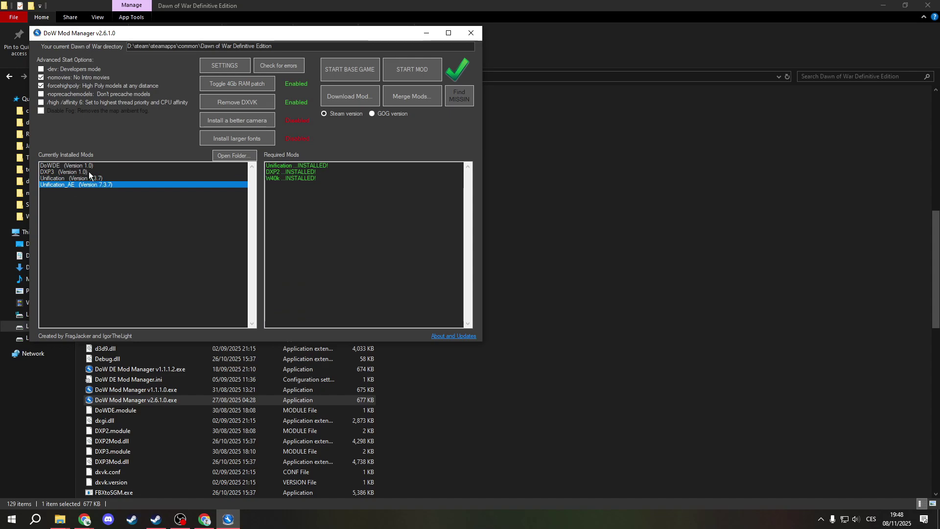
{"action": "left_click", "coordinate": [89, 178]}
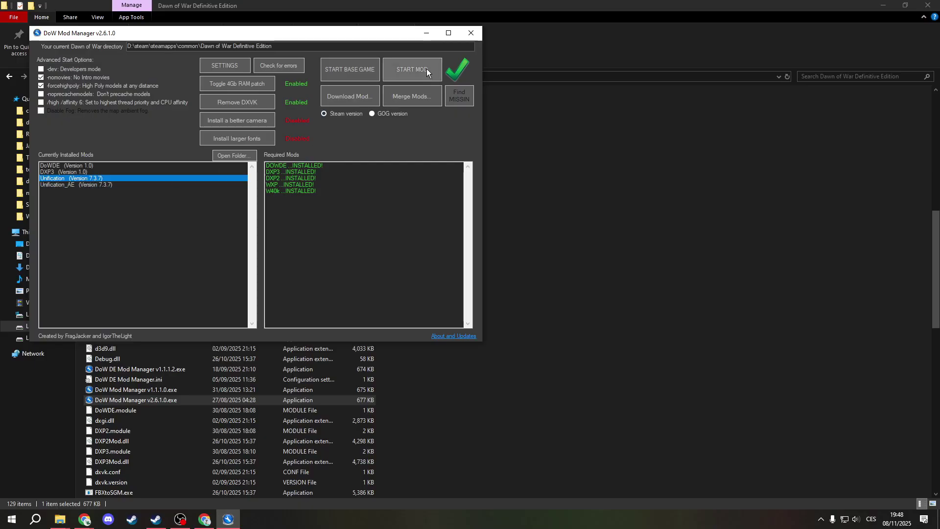